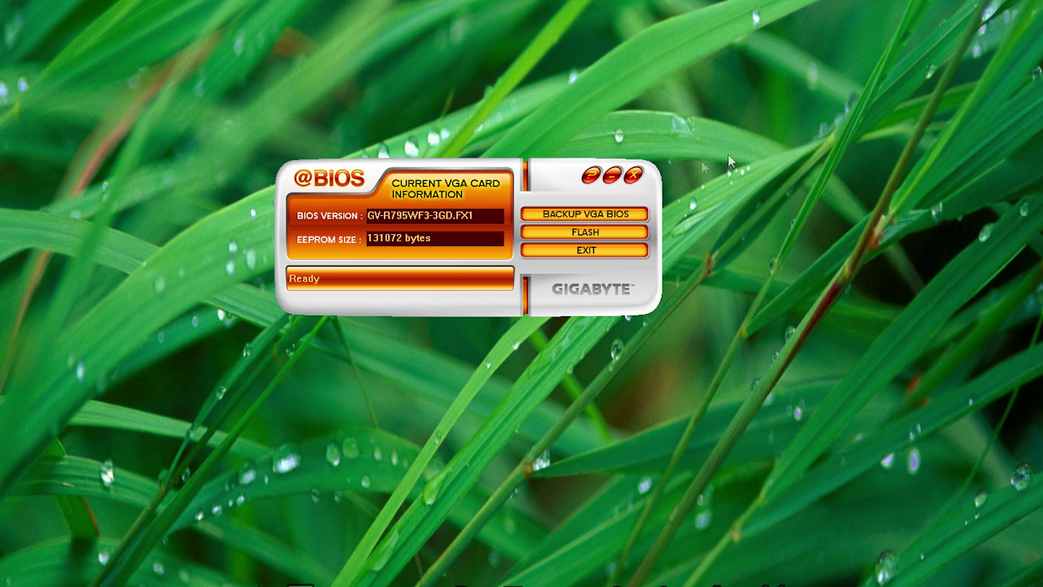
Step: Start a VGA BIOS backup, bringing up the save dialog for GV-R795WF3-3GD.FX1 on the Desktop
left_click(568, 215)
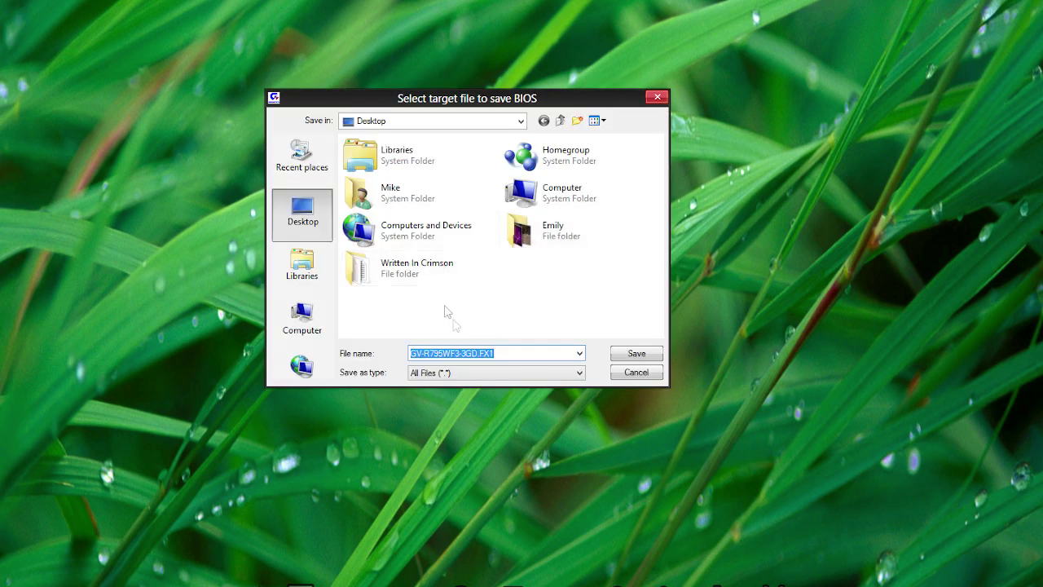
Step: Save the backup as GV-R795WF3-3GD.FX1, then browse for a flash file and cancel
left_click(632, 353)
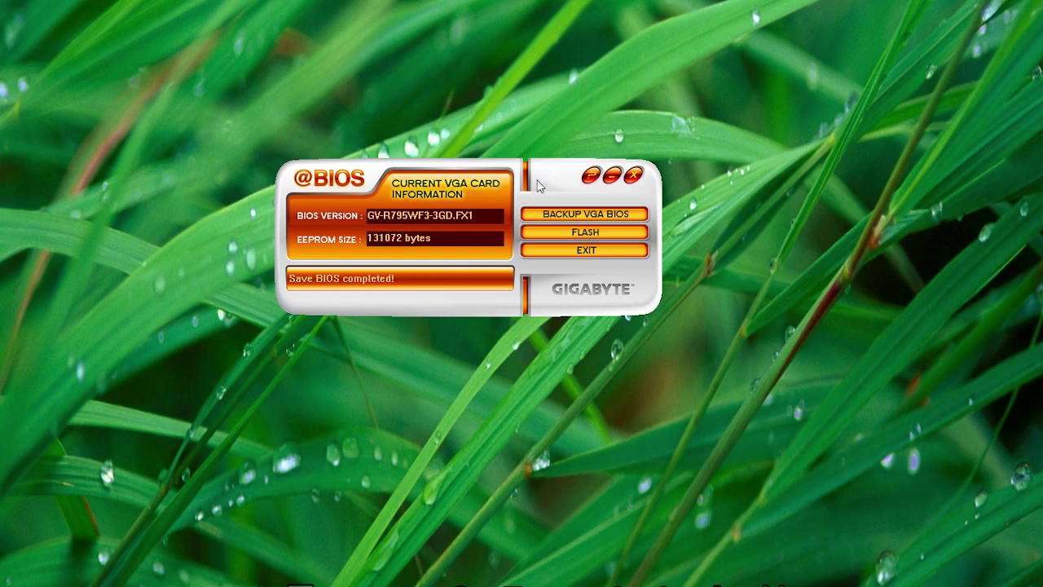
left_click(582, 236)
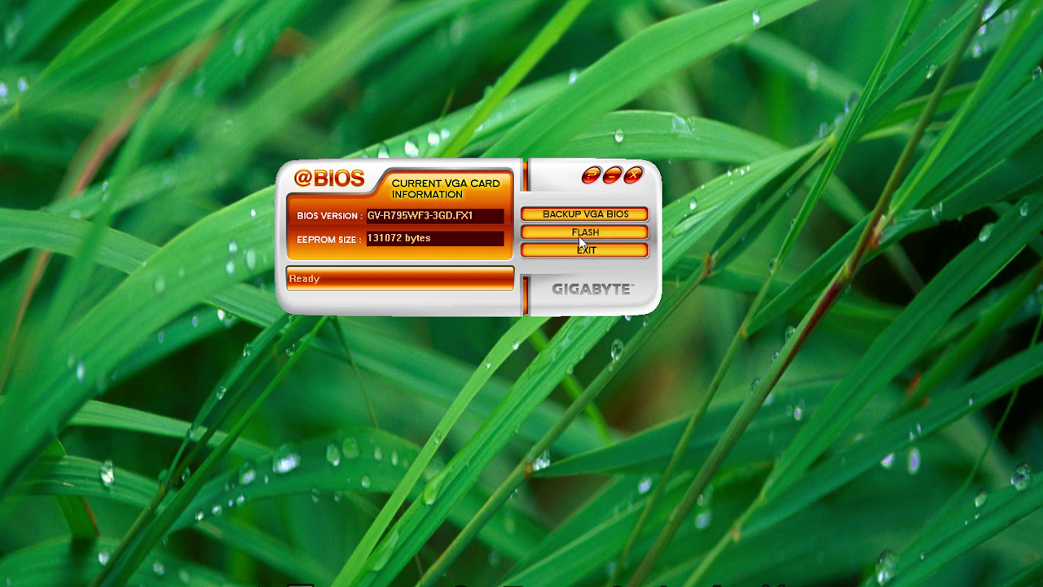
left_click(301, 265)
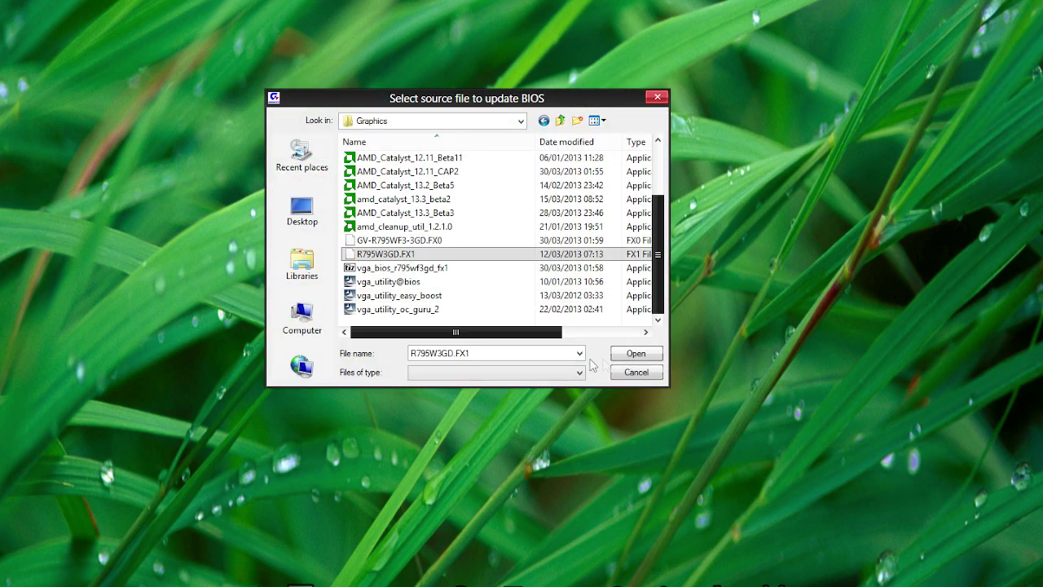
left_click(629, 380)
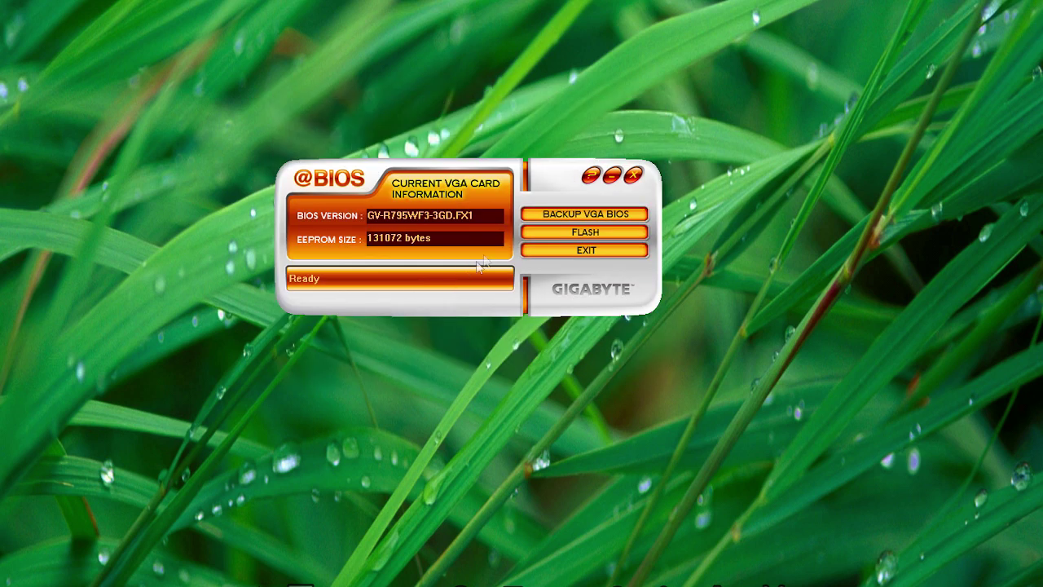
left_click(552, 256)
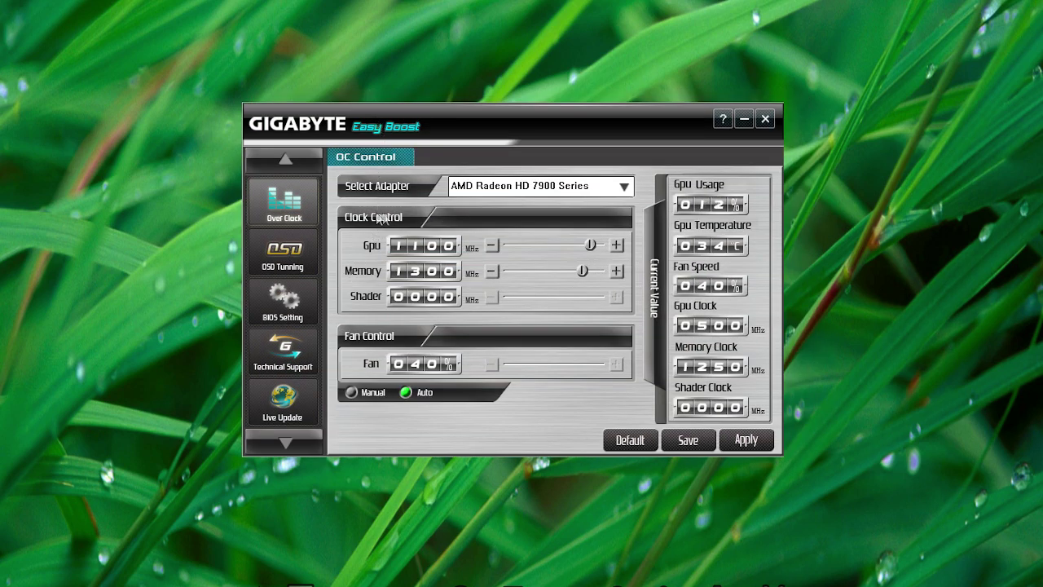
left_click(621, 187)
left_click(352, 392)
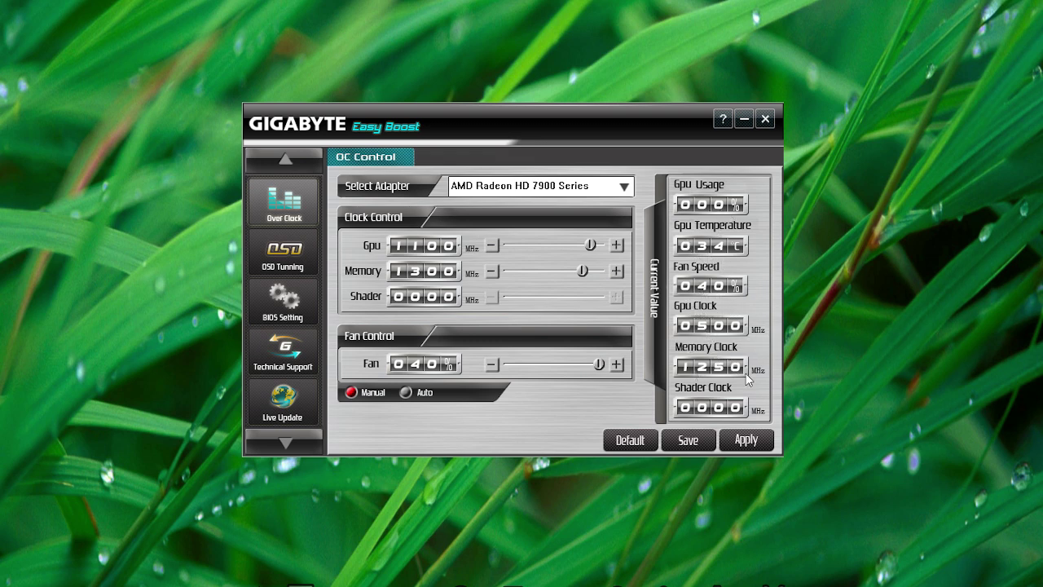
Step: Browse the OSD recording video formats and Color settings, then show BIOS version FX1
left_click(285, 261)
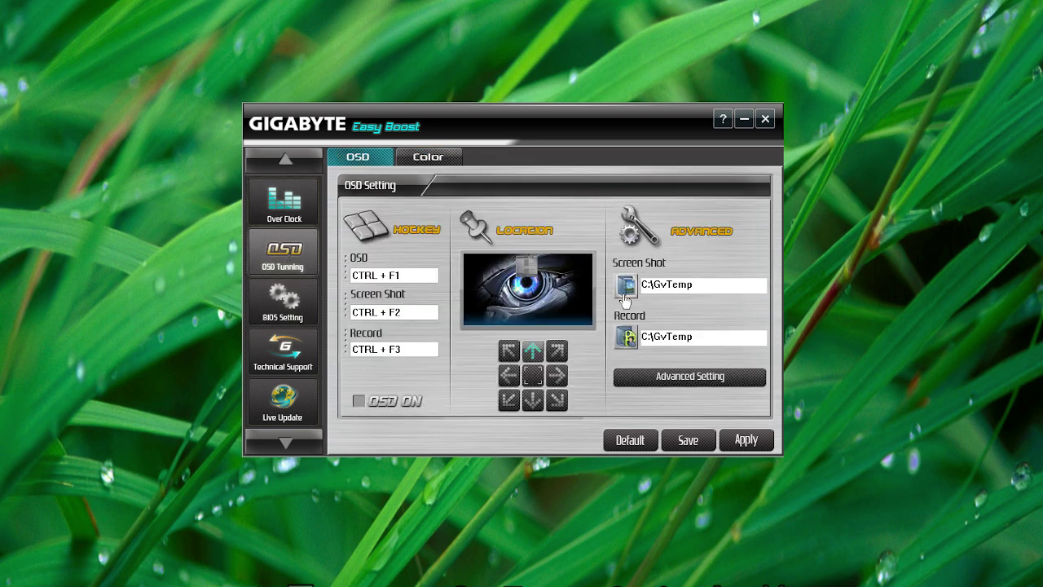
left_click(683, 375)
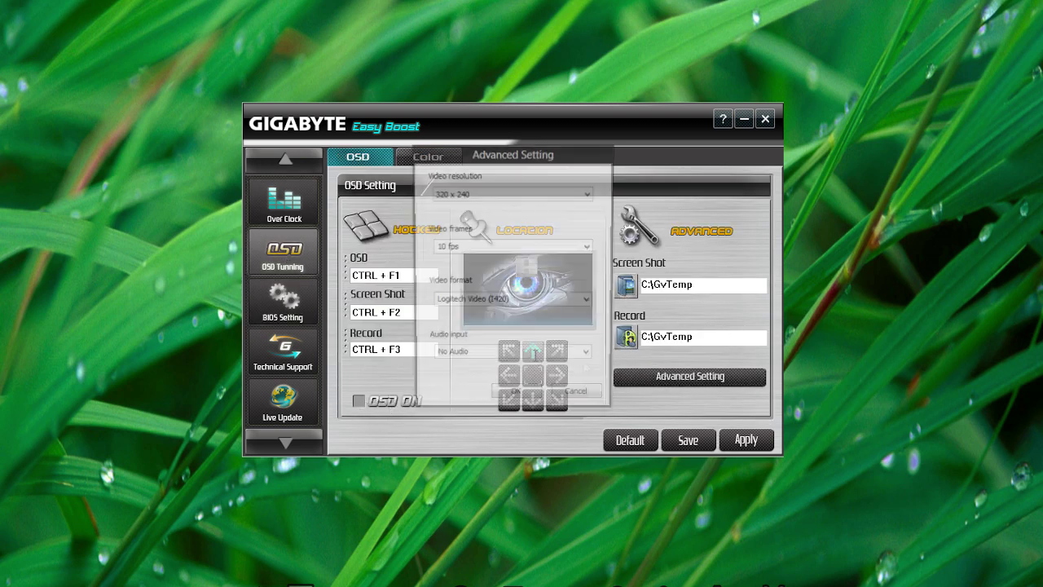
left_click(505, 302)
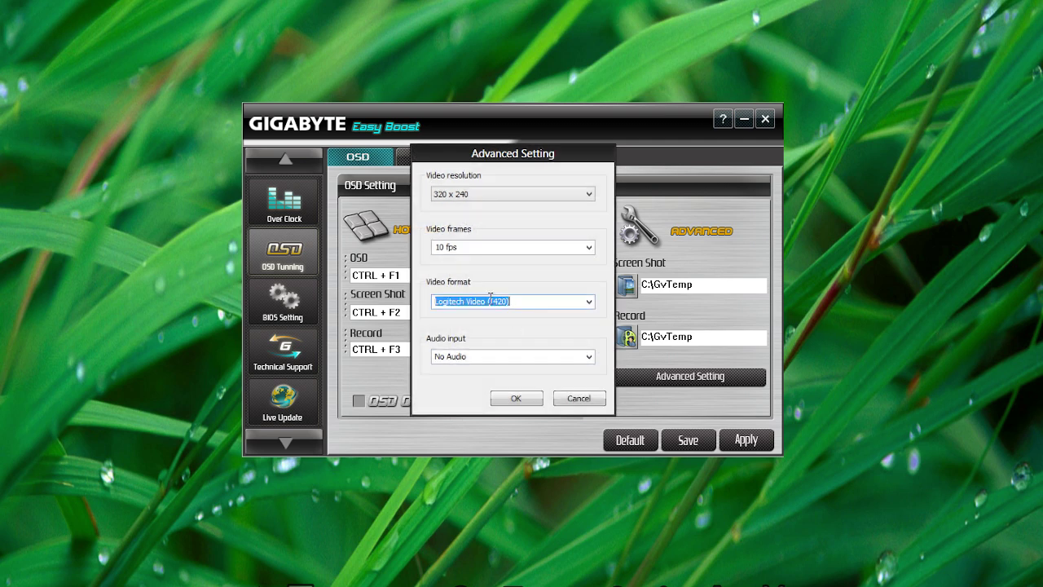
left_click(587, 302)
key("Escape")
key("Escape")
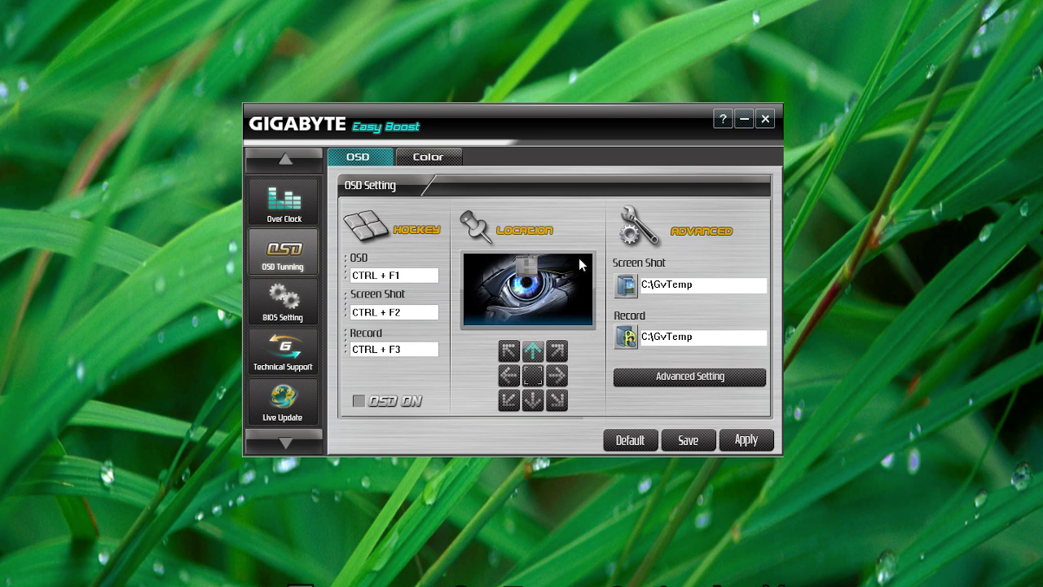
left_click(417, 158)
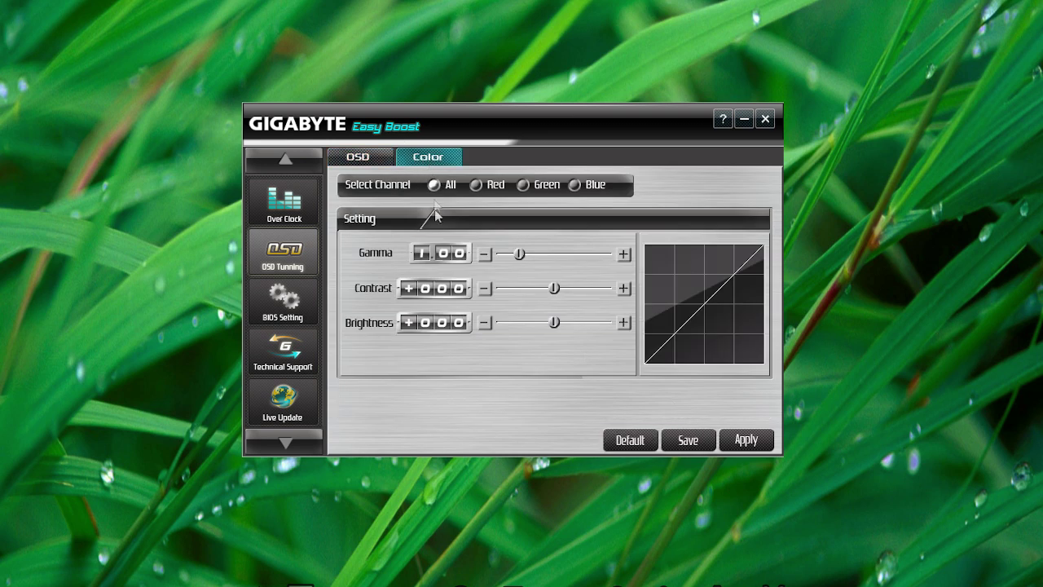
left_click(308, 303)
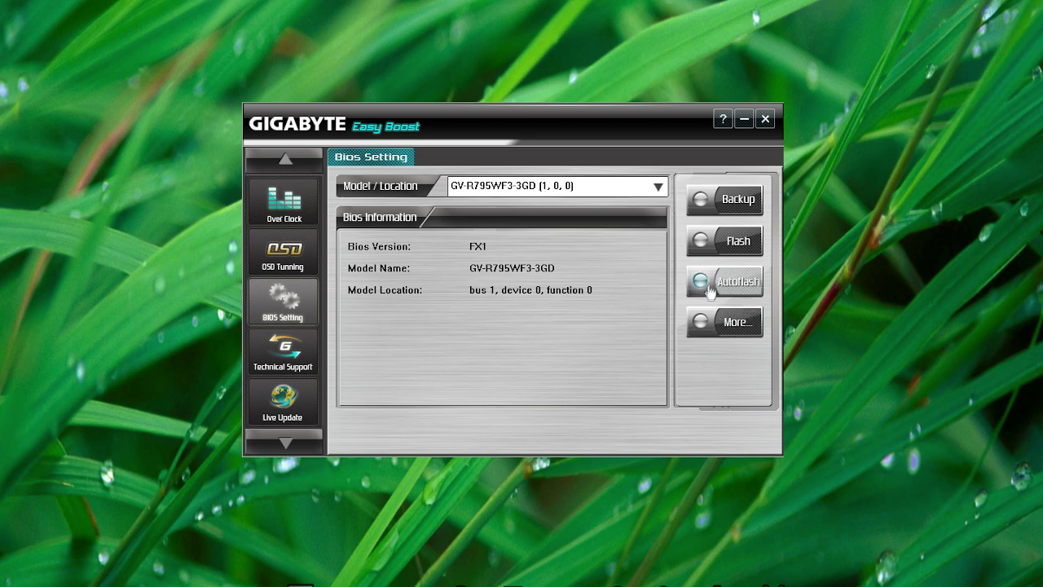
left_click(731, 293)
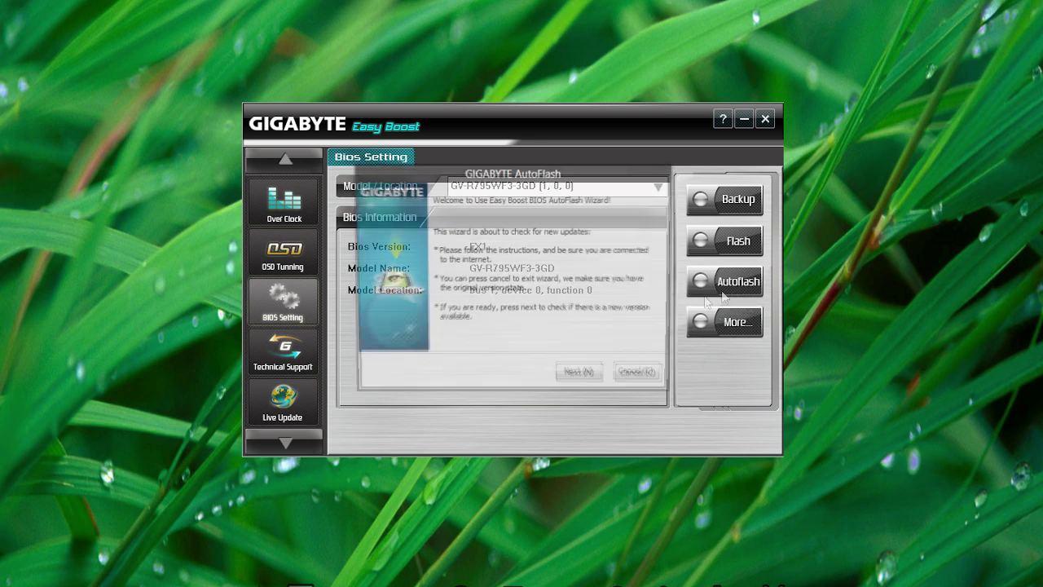
left_click(586, 378)
left_click(587, 380)
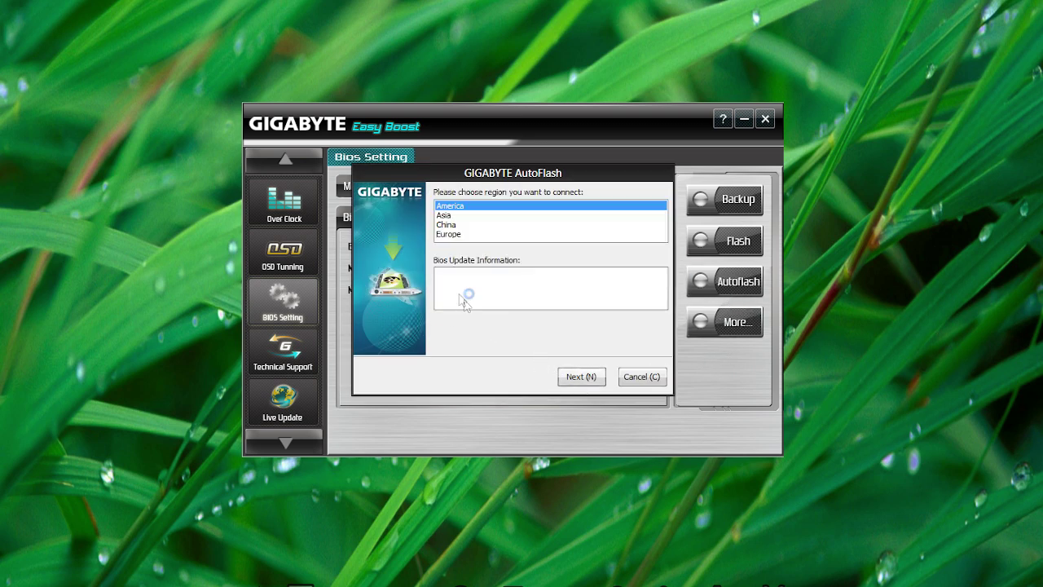
left_click(299, 374)
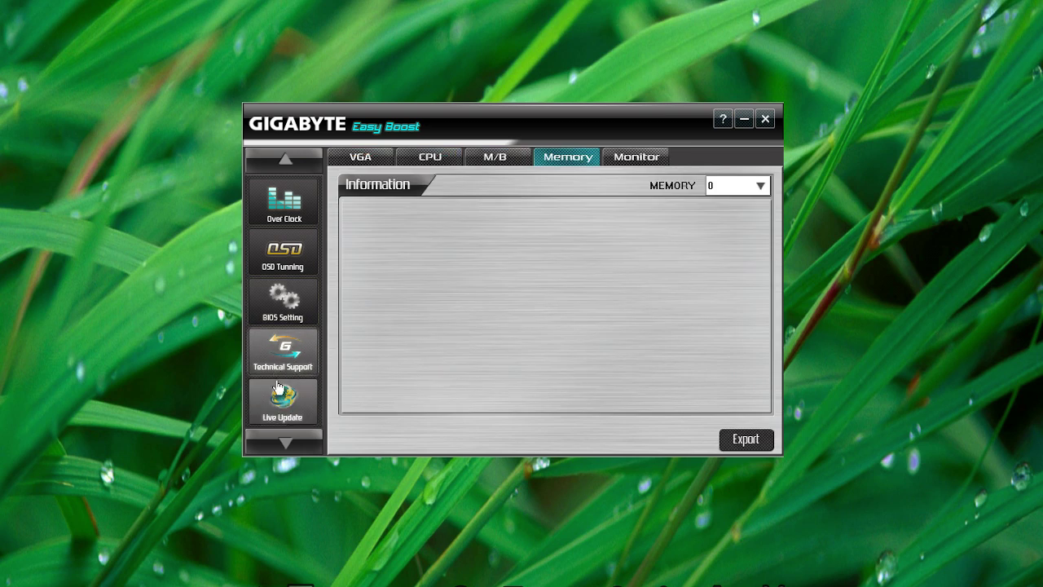
Step: Review the graphics card, CPU, motherboard, memory and monitor details, then run Live Update
left_click(371, 159)
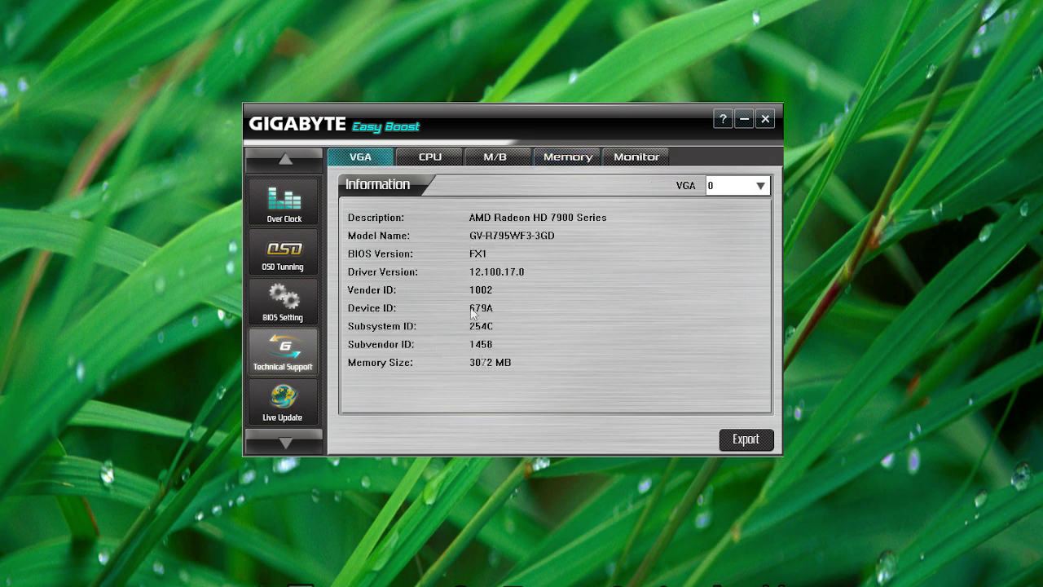
left_click(442, 165)
left_click(497, 157)
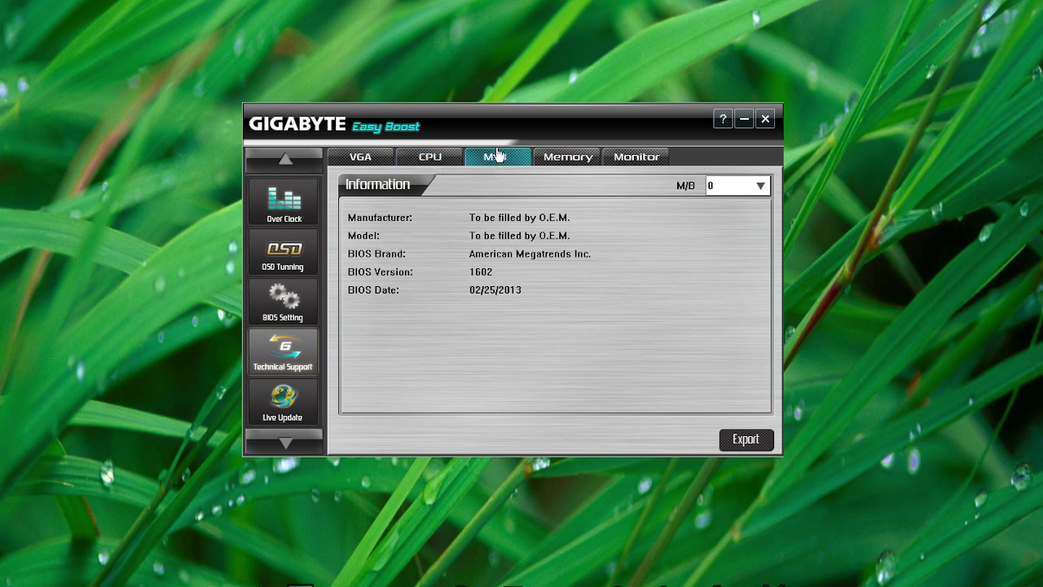
left_click(555, 159)
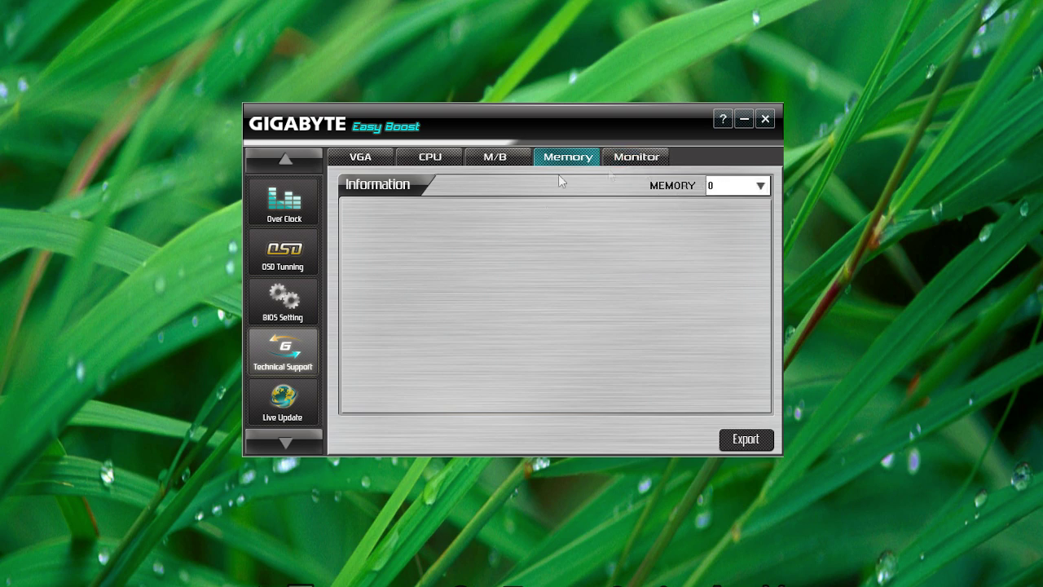
left_click(637, 160)
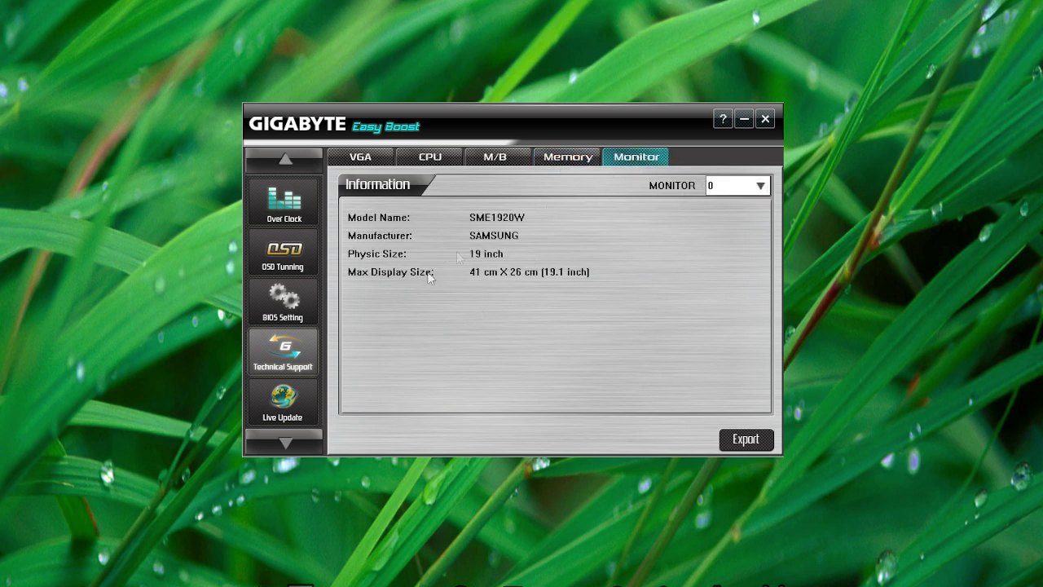
left_click(299, 392)
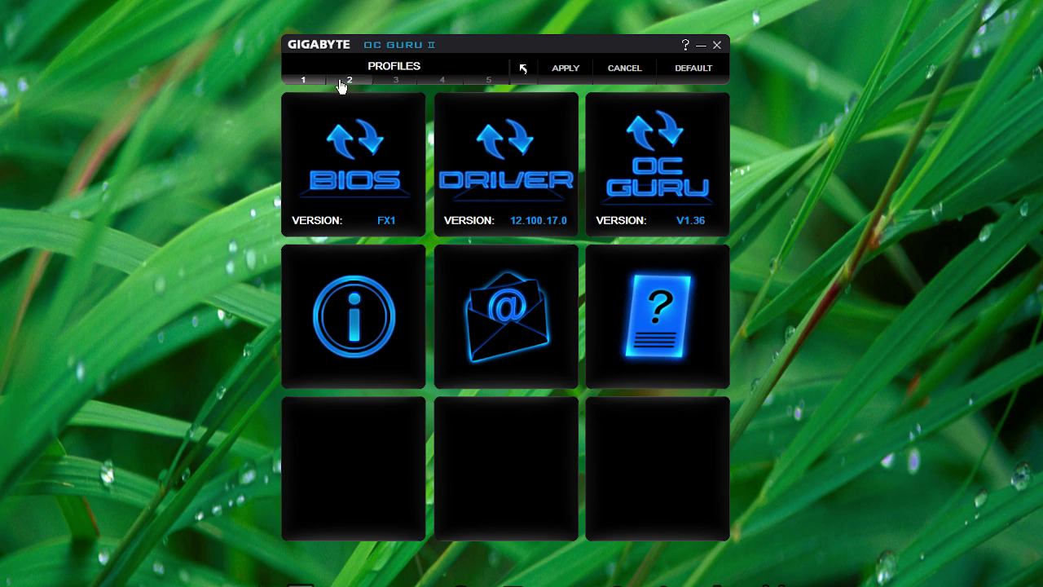
Step: Open the OC dashboard with profile 1 loaded, and view then close the monitoring graphs
left_click(522, 69)
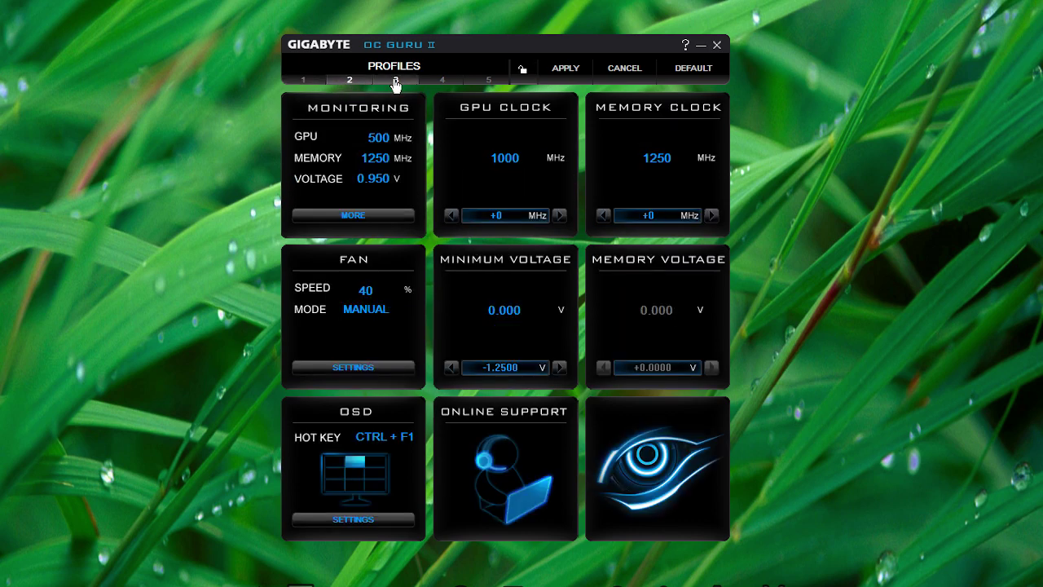
left_click(299, 83)
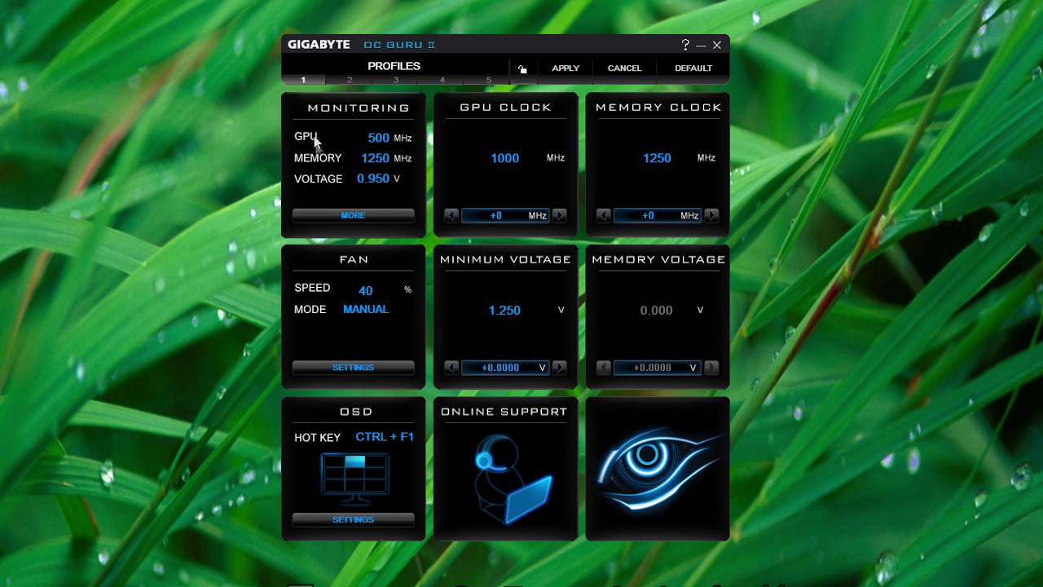
left_click(353, 217)
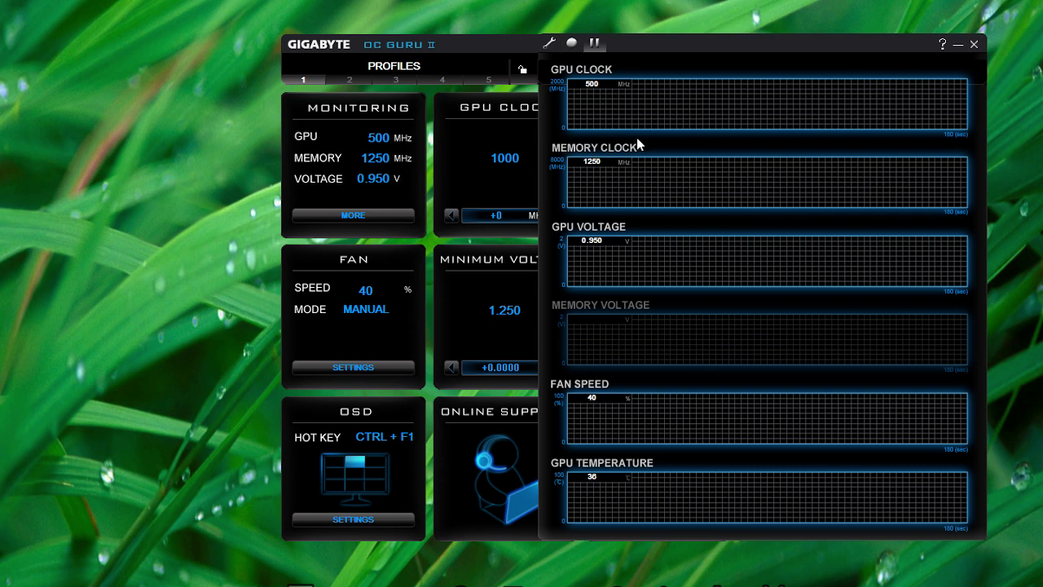
left_click(973, 44)
Step: Raise the GPU clock offset to +45 MHz, giving 1045 MHz
left_click(559, 216)
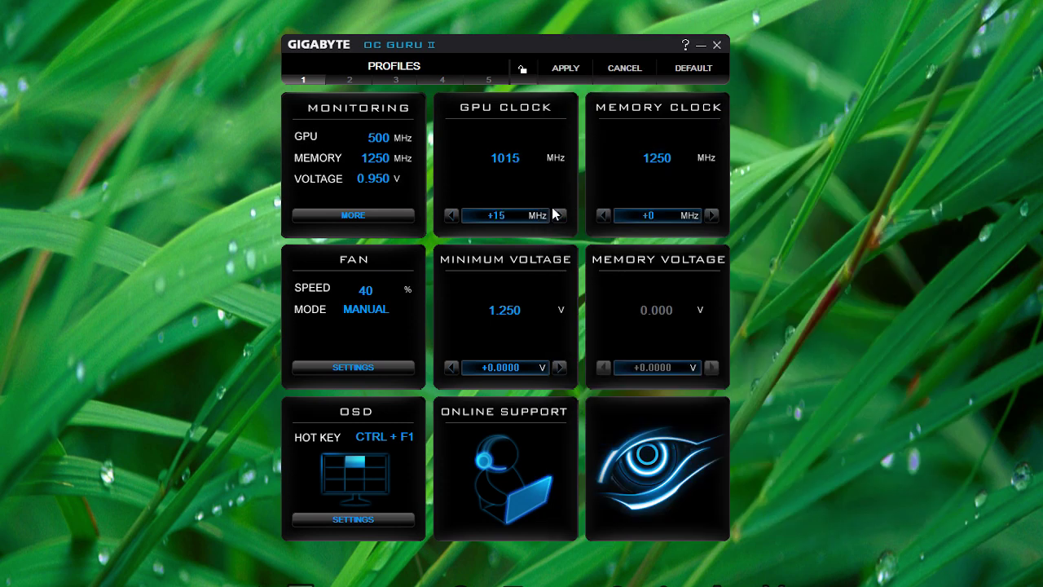
left_click(561, 216)
left_click(561, 216)
left_click(561, 216)
Step: Switch the fan to AUTO mode, then look over the OSD settings
left_click(352, 367)
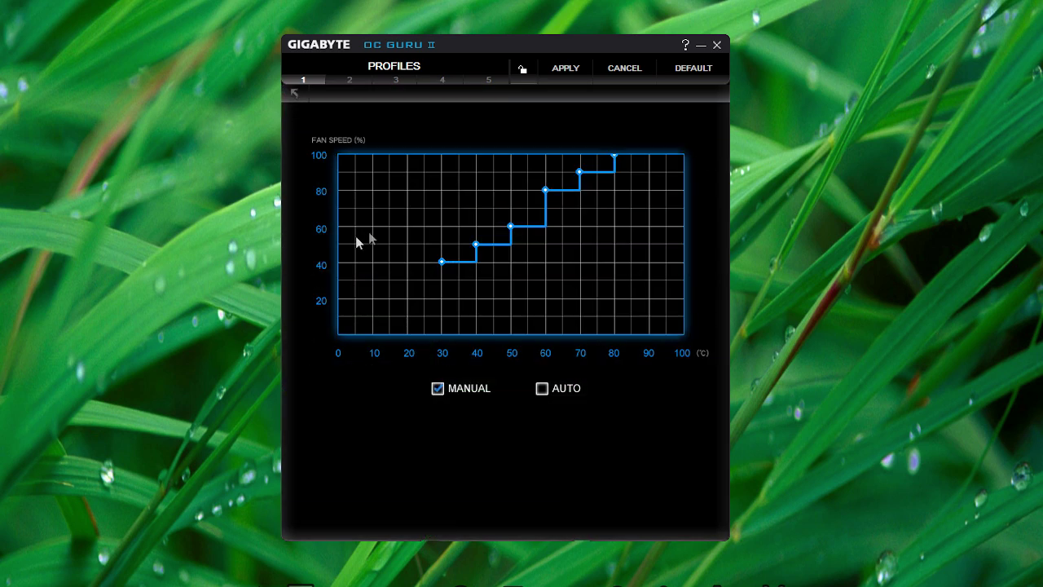
left_click(542, 389)
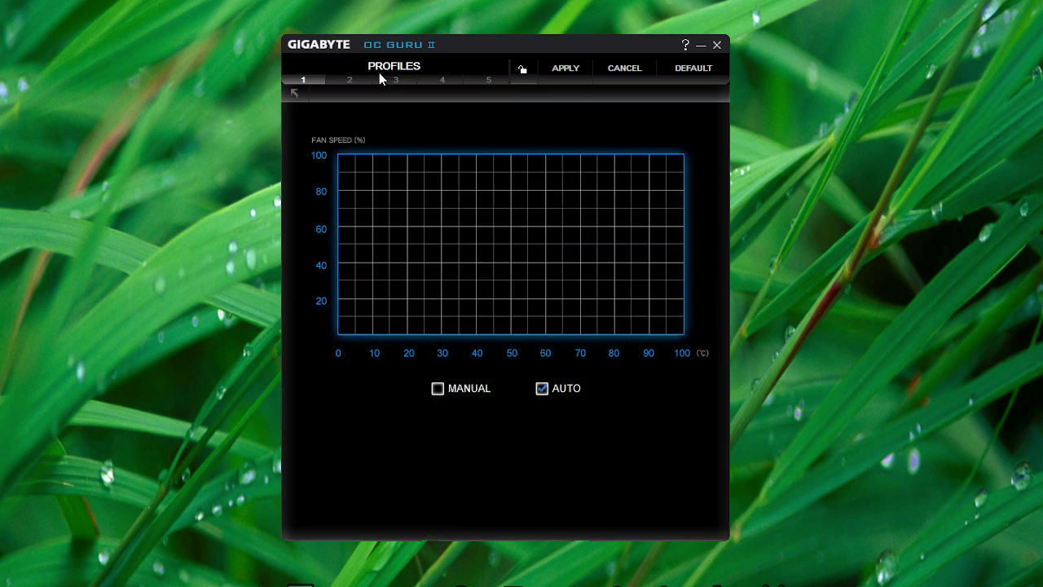
left_click(353, 90)
left_click(359, 518)
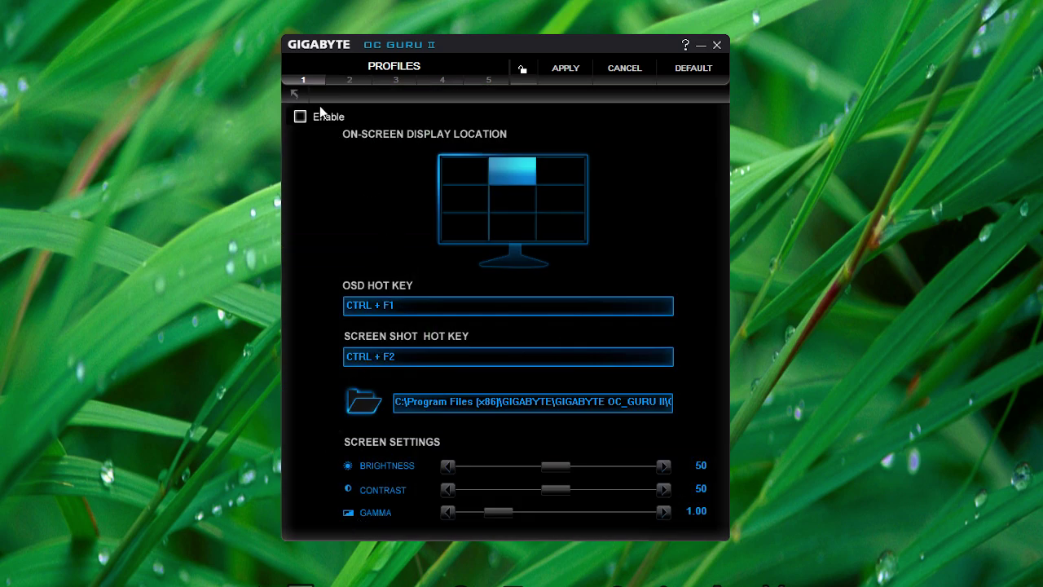
left_click(294, 93)
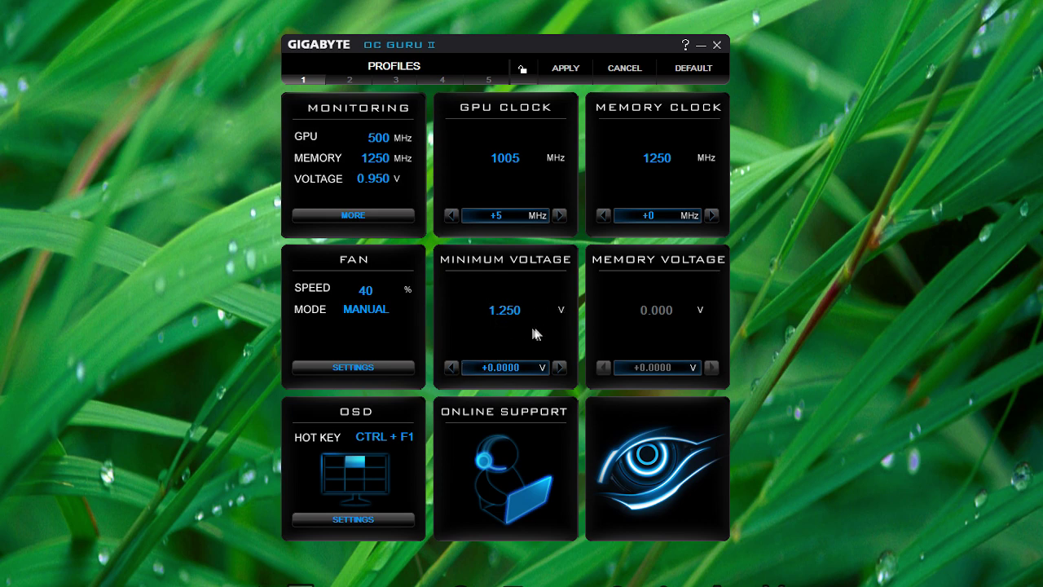
Step: Cycle through profiles 2 to 5 and settle on profile 2 as active
left_click(366, 82)
left_click(386, 81)
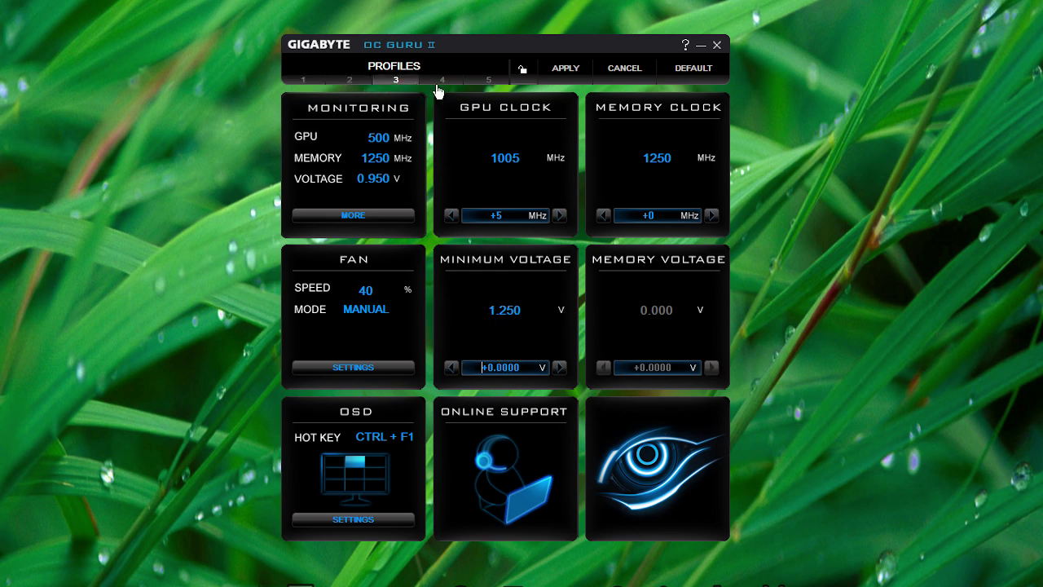
left_click(463, 83)
left_click(482, 83)
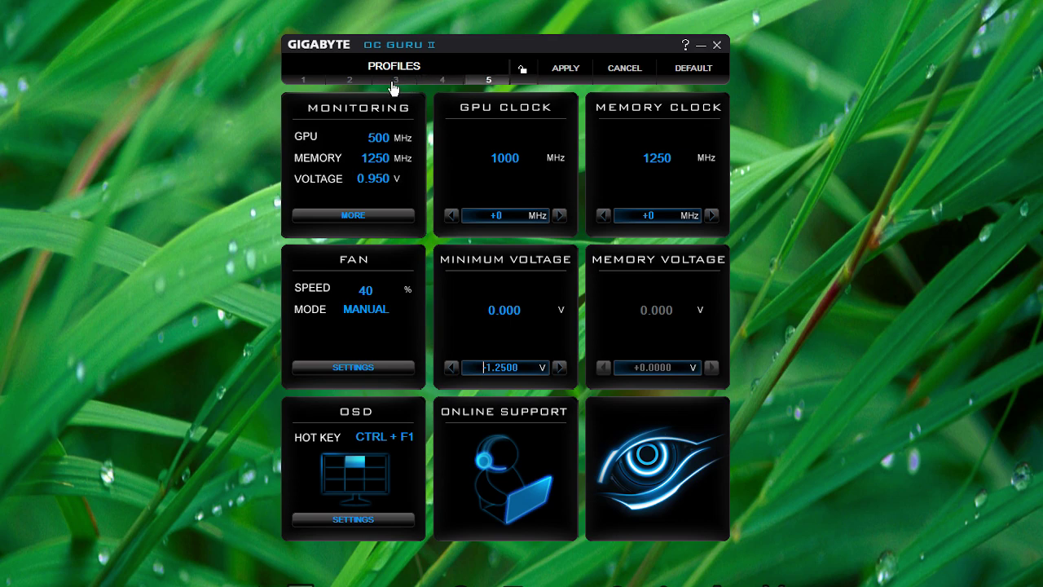
left_click(348, 81)
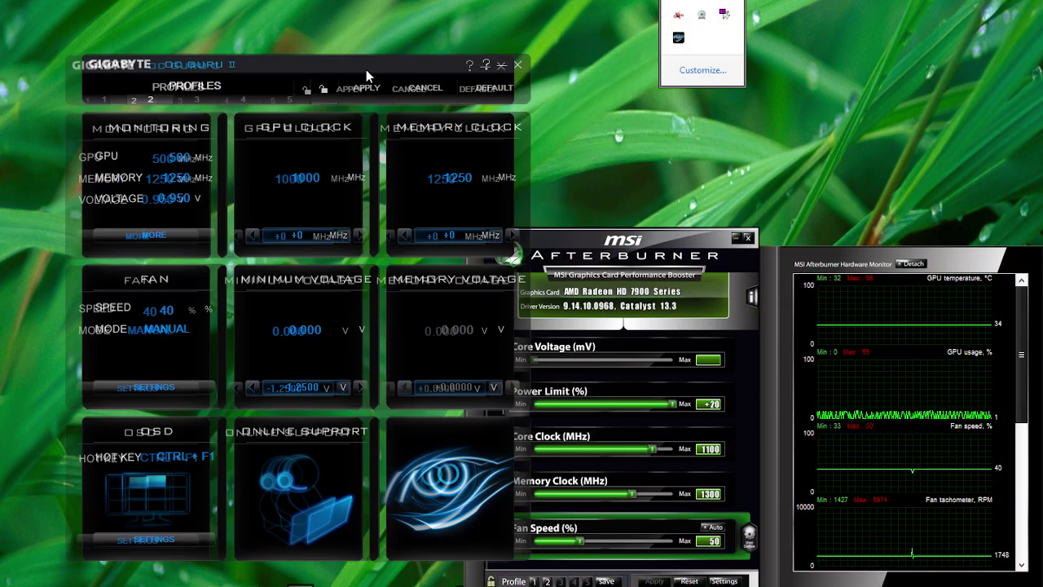
Step: Close OC Guru II, leaving MSI Afterburner at power limit +70 and fan speed 50%
left_click(501, 62)
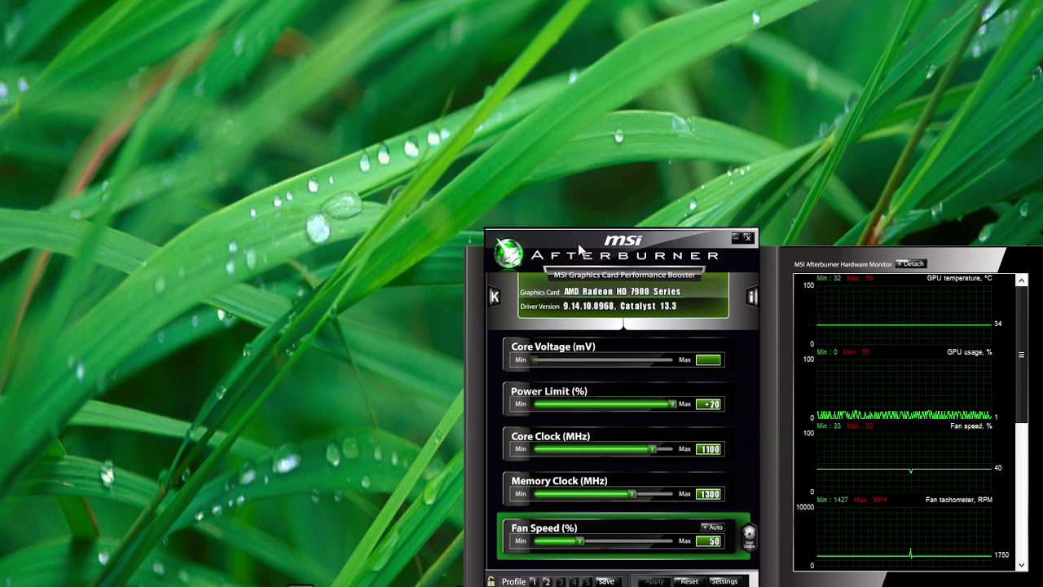